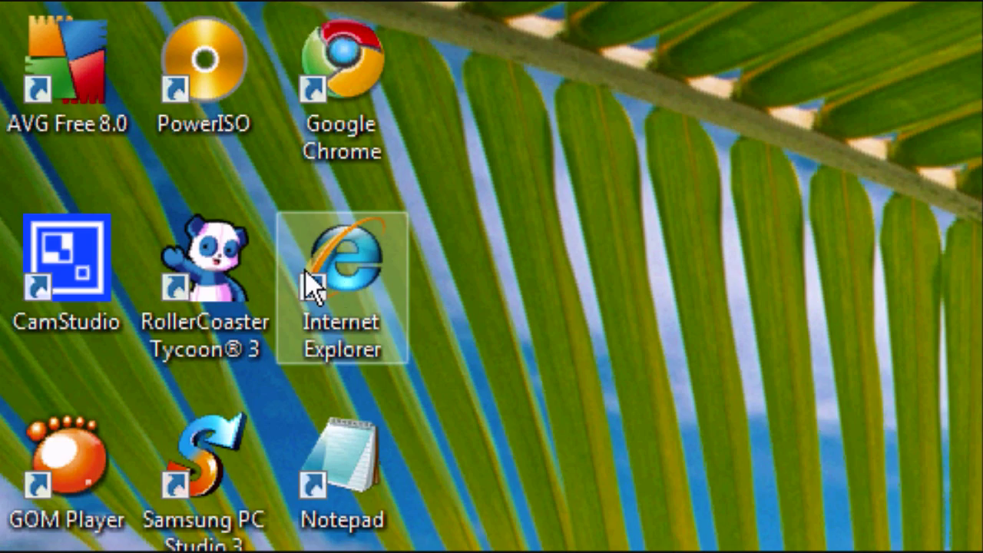
- Search Google for "utorrent" in Internet Explorer and open the Download page of the official µTorrent site
{"action": "double_click", "coordinate": [312, 286]}
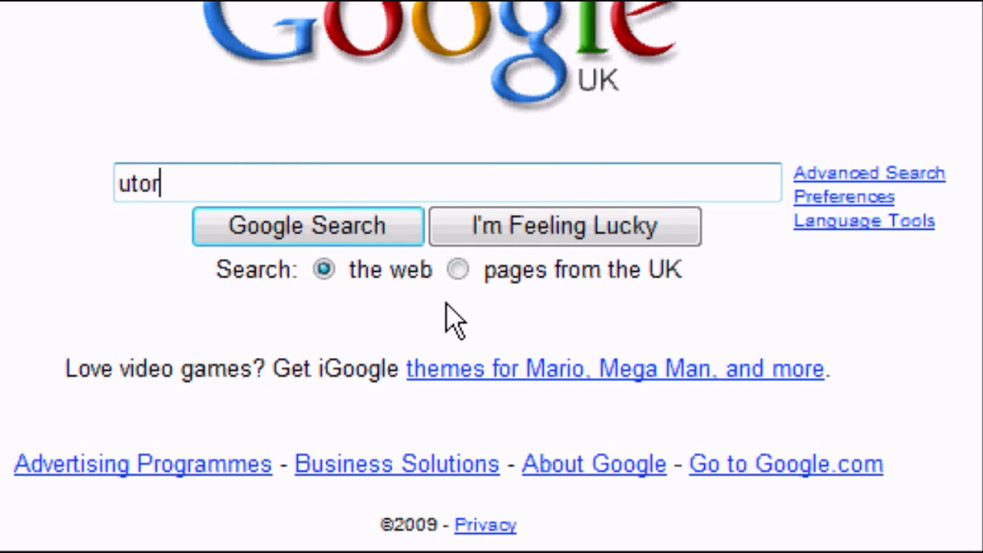
{"action": "type", "text": "utorrent"}
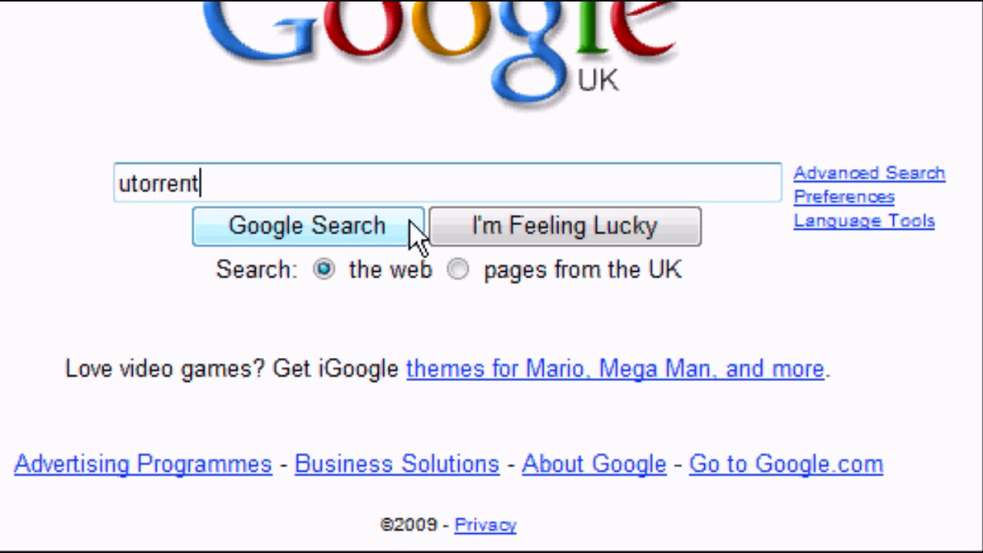
{"action": "left_click", "coordinate": [322, 367]}
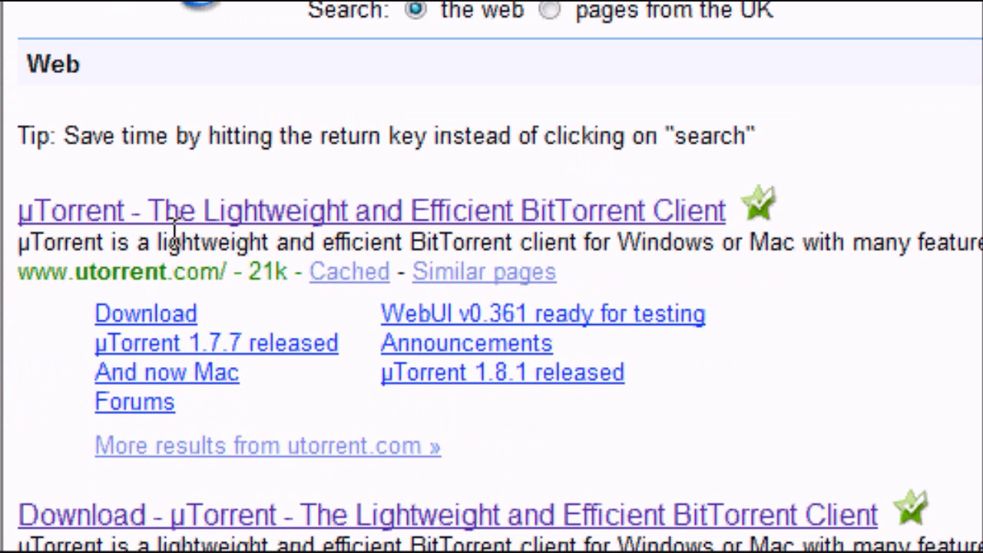
{"action": "left_click", "coordinate": [177, 221]}
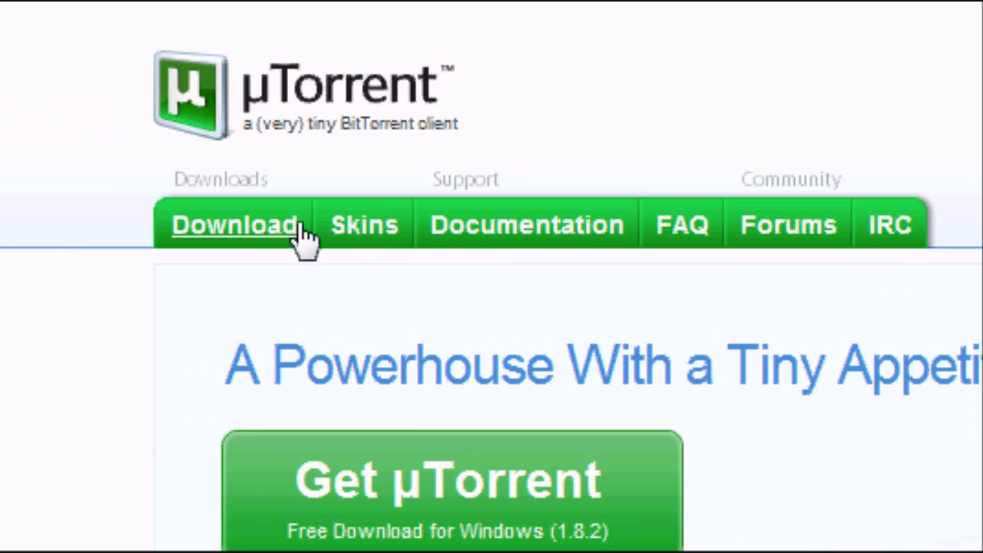
{"action": "left_click", "coordinate": [286, 227]}
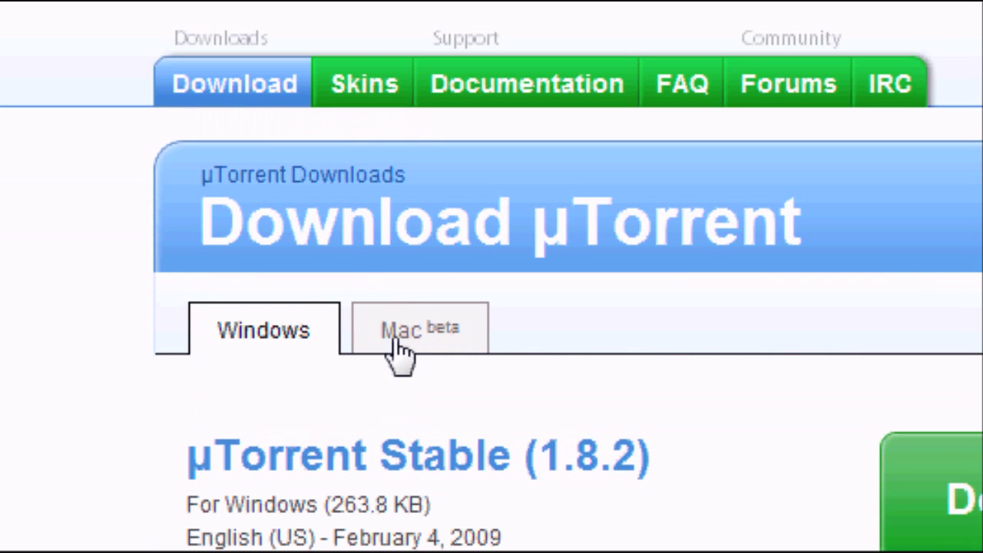
- Download the stable Windows version of µTorrent (1.8.2) instead of the Mac beta and run utorrent.exe directly
{"action": "left_click", "coordinate": [395, 340]}
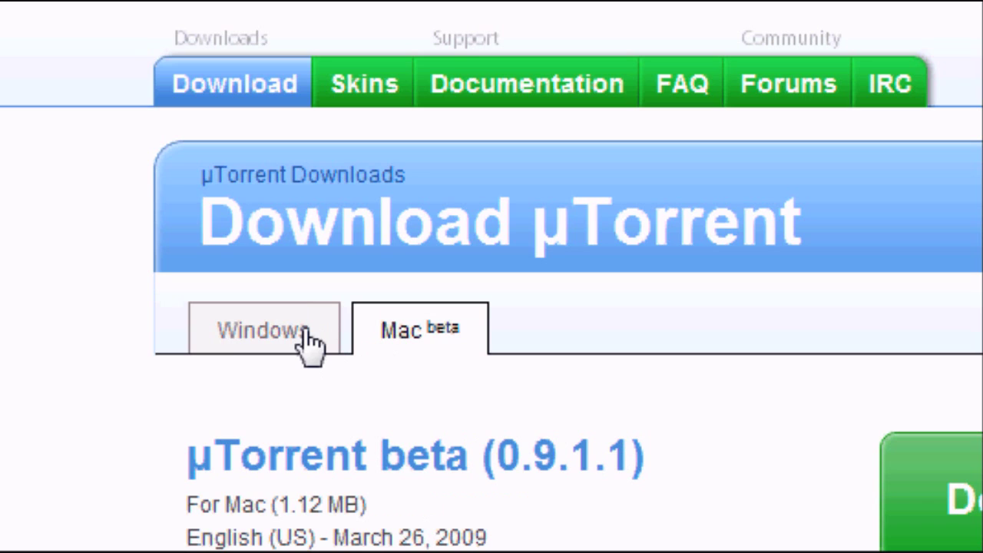
{"action": "left_click", "coordinate": [307, 332]}
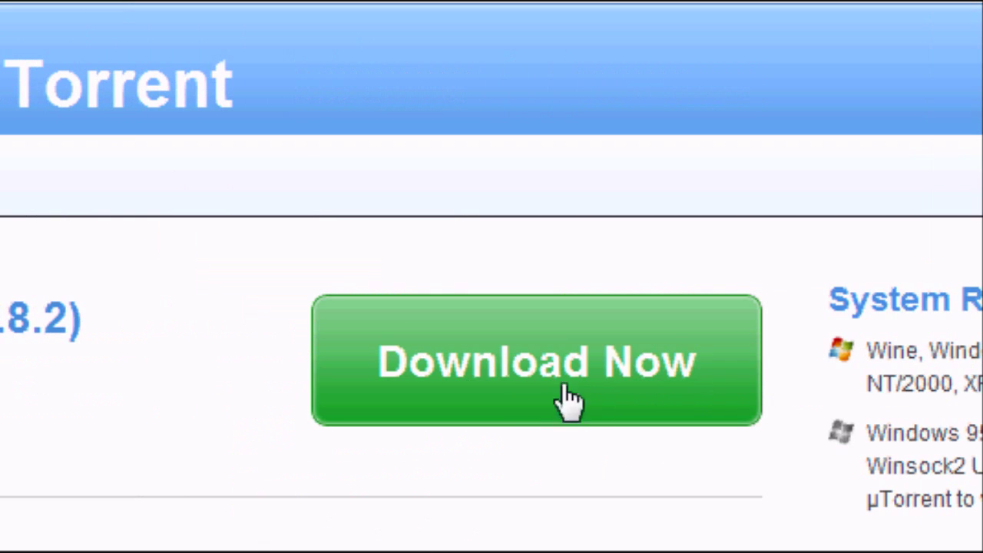
{"action": "left_click", "coordinate": [900, 400]}
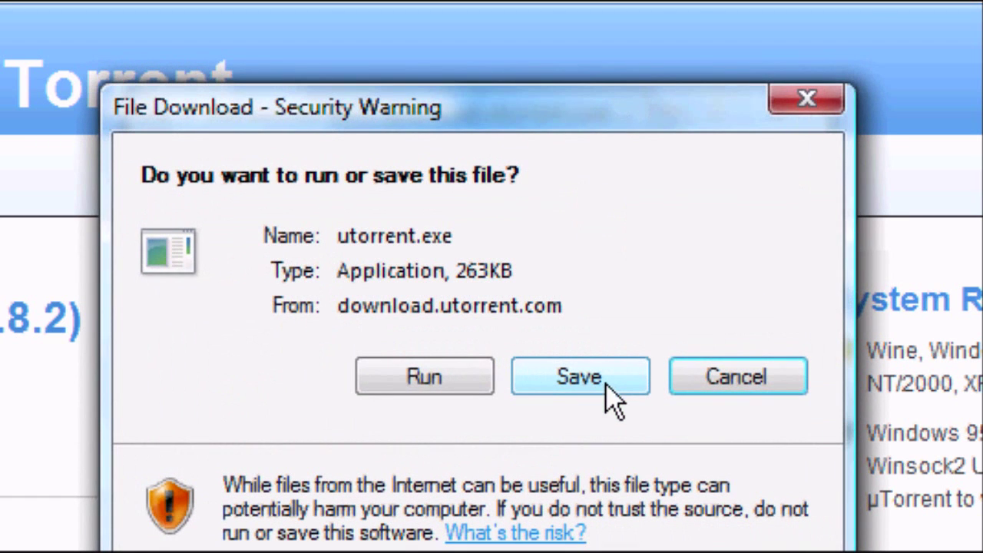
{"action": "left_click", "coordinate": [484, 398]}
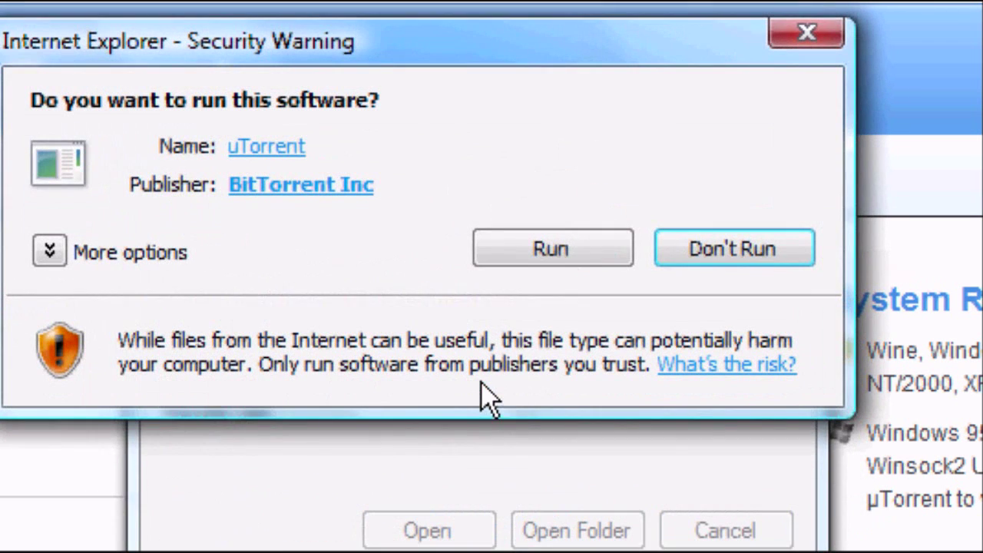
{"action": "left_click", "coordinate": [524, 250]}
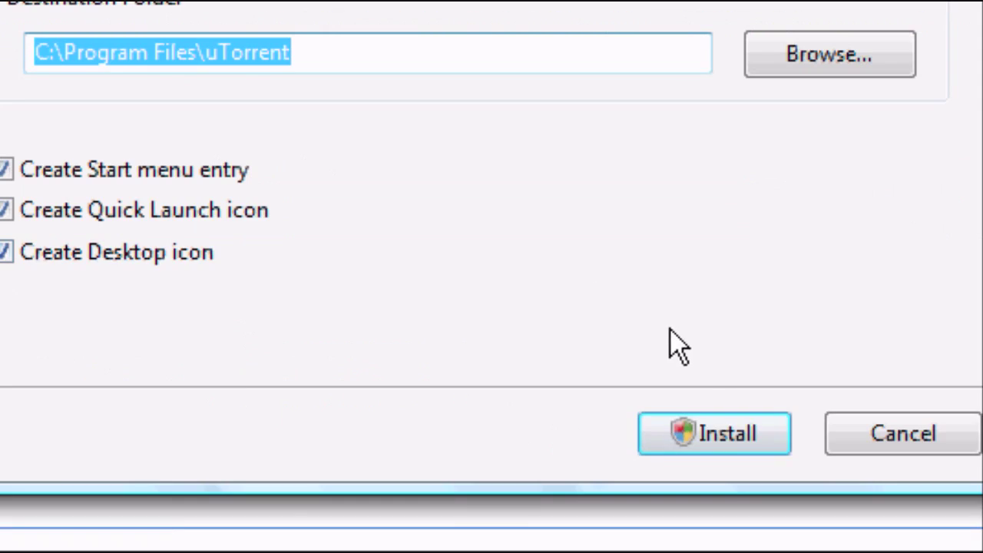
- Install µTorrent in C:\Program Files\uTorrent with all shortcuts, and decline making it the default torrent application
{"action": "left_click", "coordinate": [776, 435]}
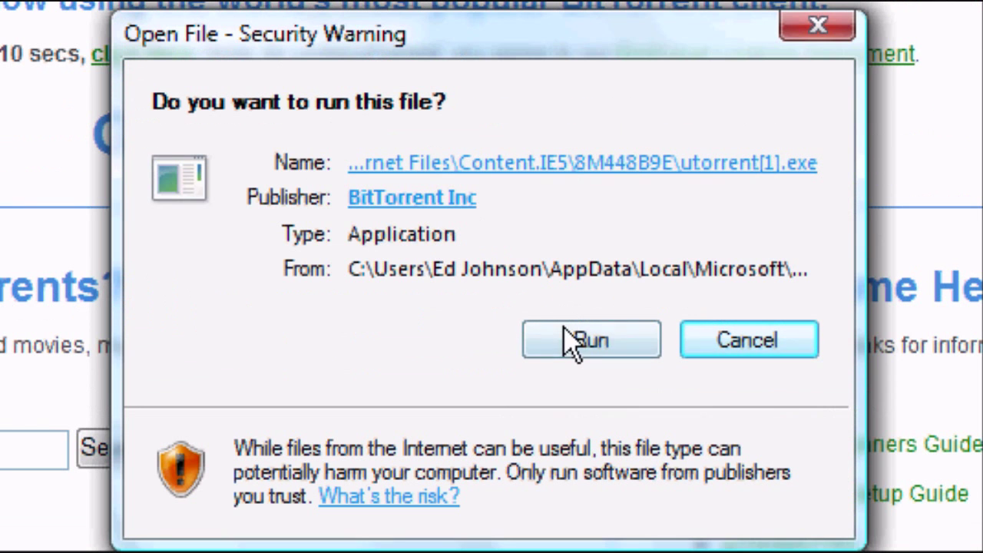
{"action": "left_click", "coordinate": [572, 340]}
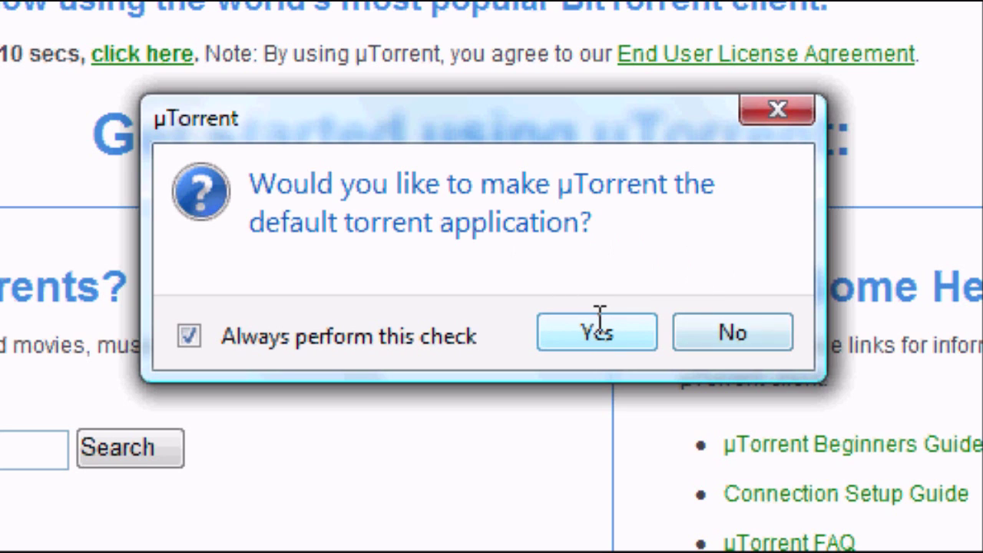
{"action": "left_click", "coordinate": [722, 327]}
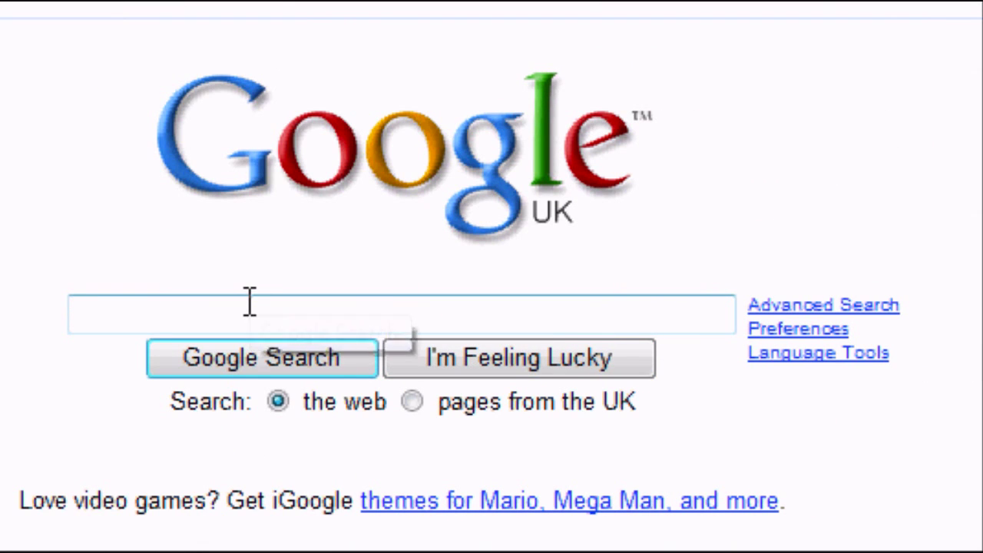
- Find the torrent search site with a Google search for "nowtorrents" and activate the site's search field
{"action": "type", "text": "nowtorrents"}
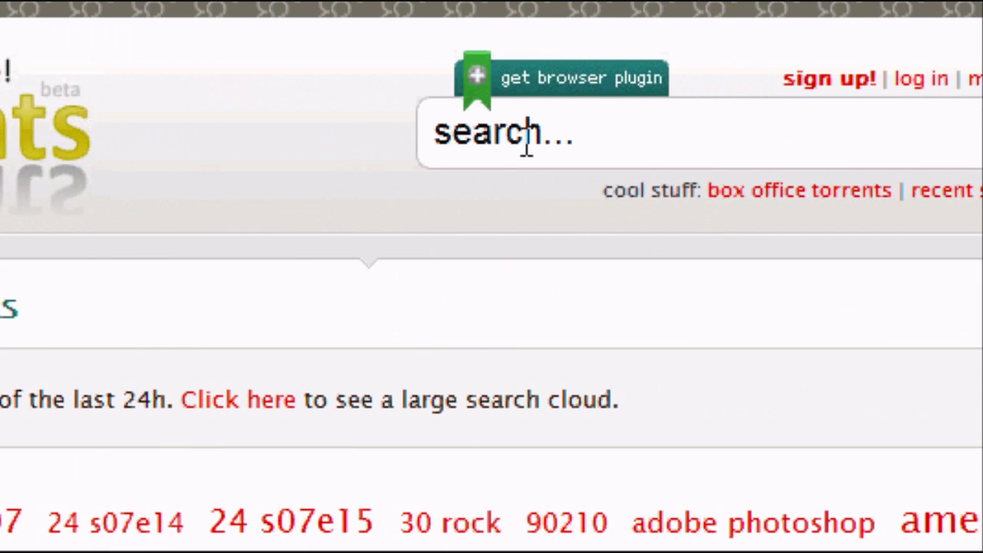
{"action": "left_click", "coordinate": [526, 145]}
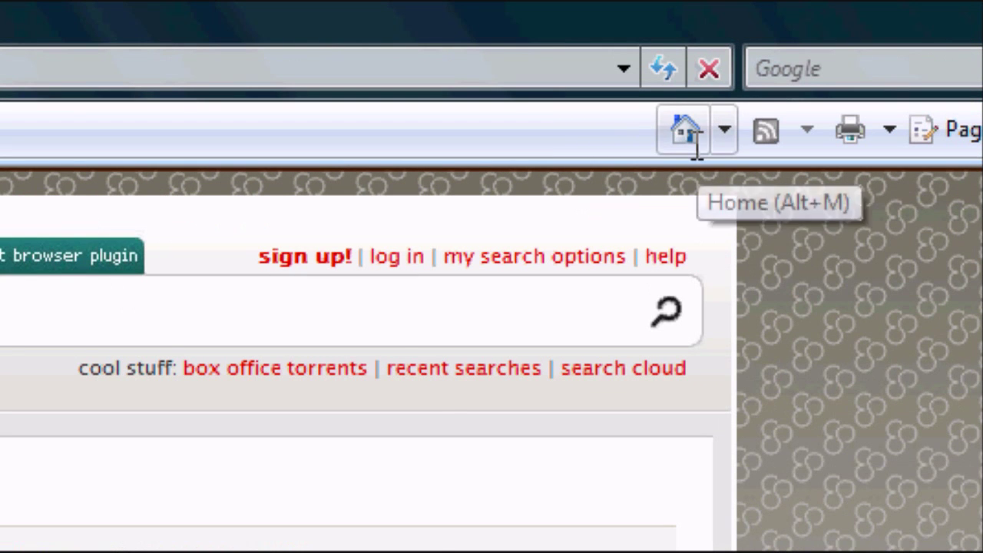
- Return to the browser's home page, search Google for "ubuntu" and open the official Ubuntu site
{"action": "left_click", "coordinate": [696, 146]}
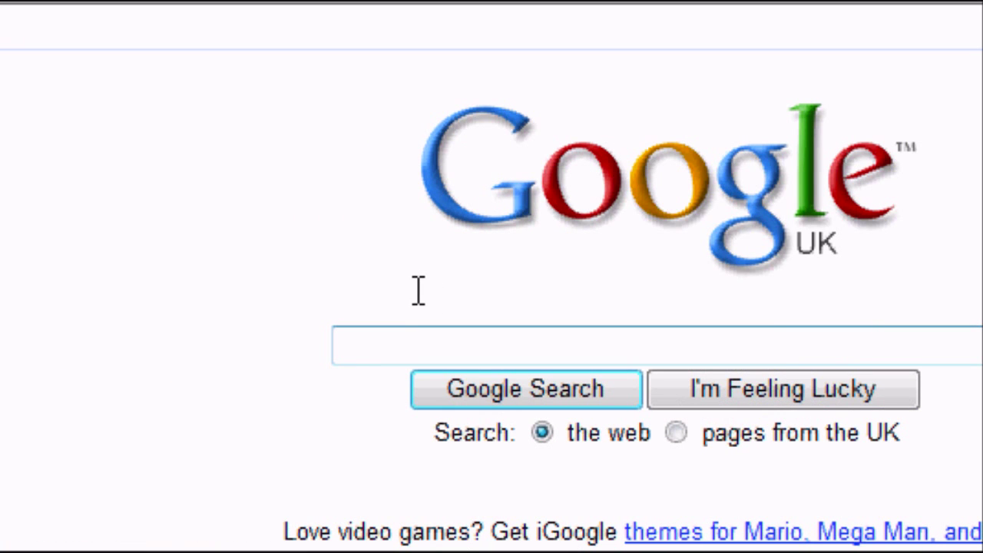
{"action": "type", "text": "ubuntu"}
{"action": "key", "text": "Return"}
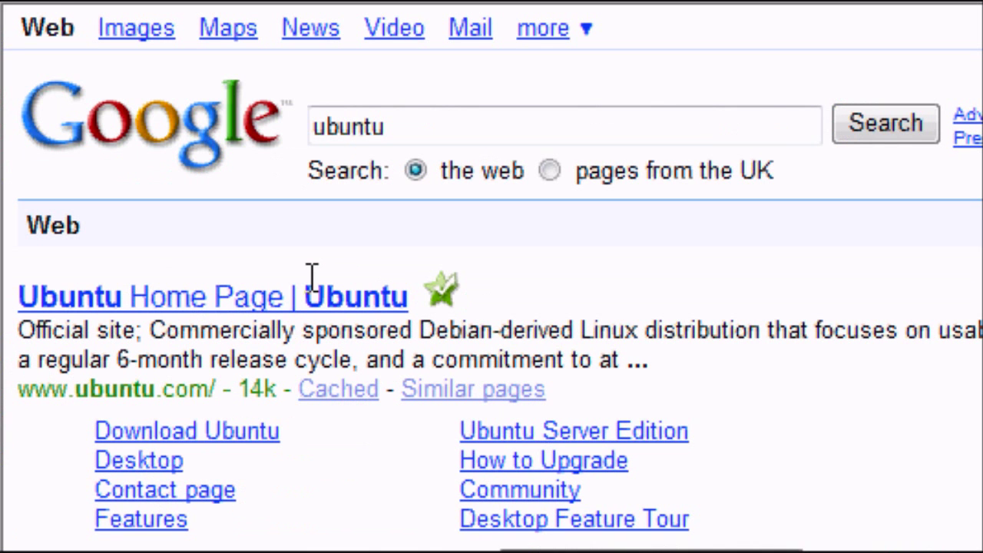
{"action": "left_click", "coordinate": [193, 300]}
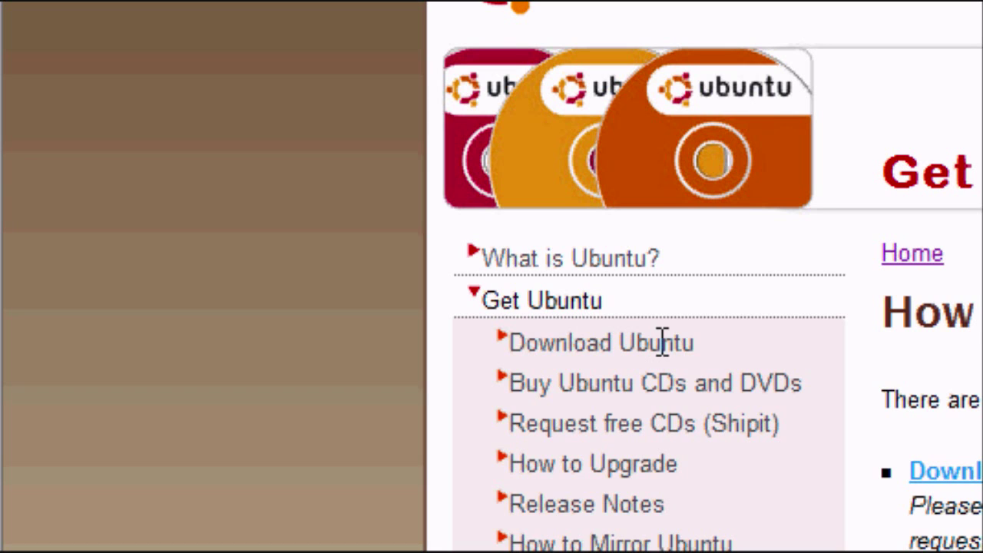
- Go to the Download Ubuntu page and open its Bit Torrent download option
{"action": "left_click", "coordinate": [662, 343]}
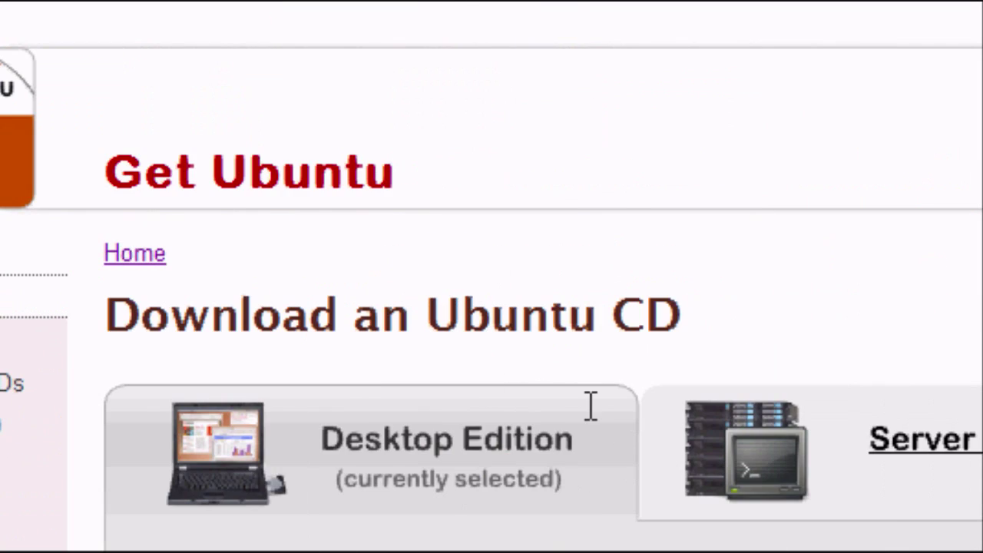
{"action": "scroll", "coordinate": [591, 406], "scroll_direction": "down", "scroll_amount": 5}
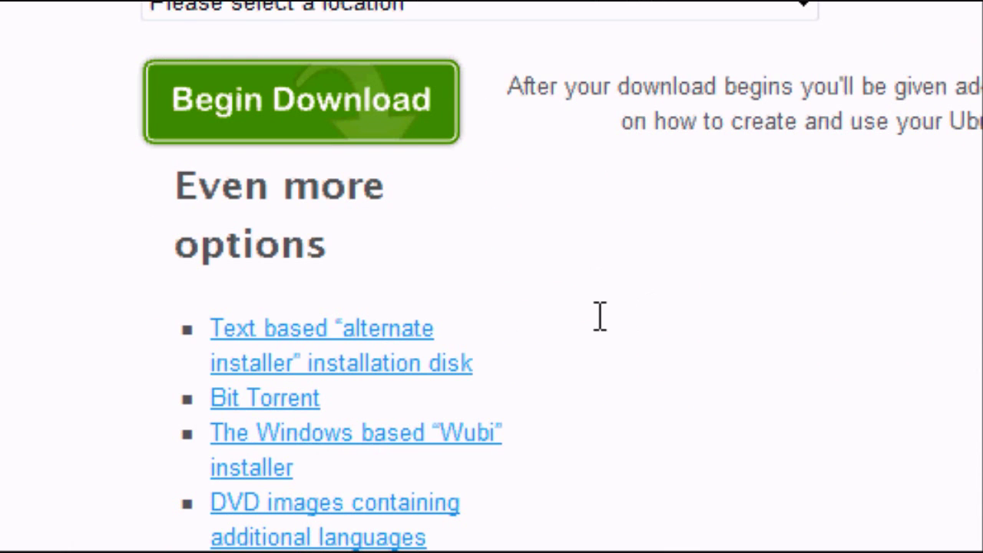
{"action": "scroll", "coordinate": [600, 405], "scroll_direction": "down", "scroll_amount": 2}
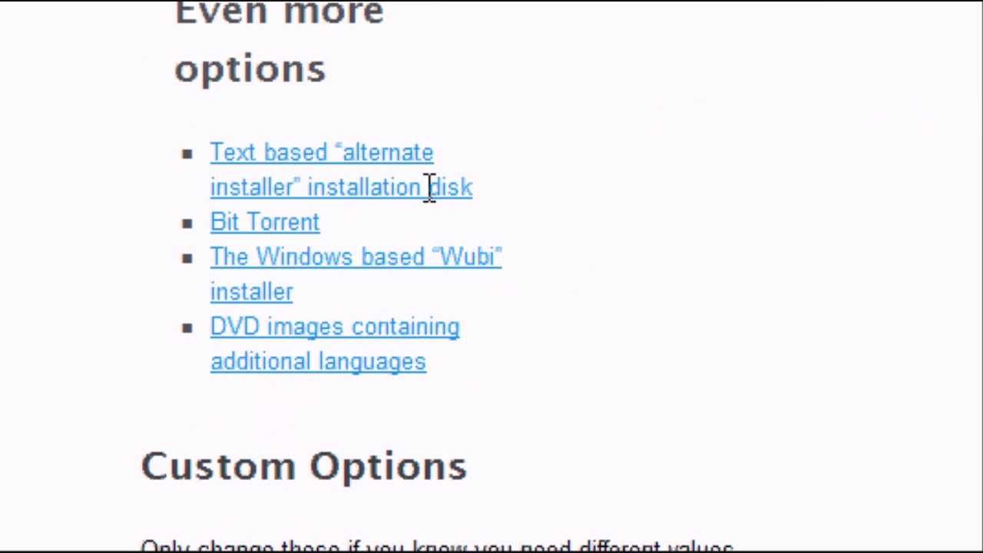
{"action": "left_click", "coordinate": [288, 223]}
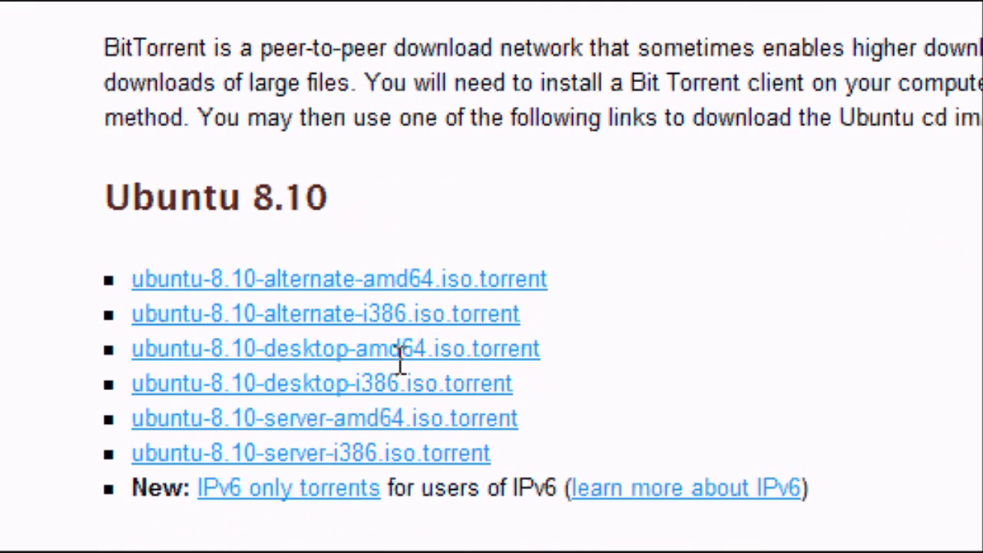
- Save ubuntu-8.10-alternate-amd64.iso.torrent to the desktop and dismiss the finished download dialog
{"action": "scroll", "coordinate": [399, 357], "scroll_direction": "down", "scroll_amount": 3}
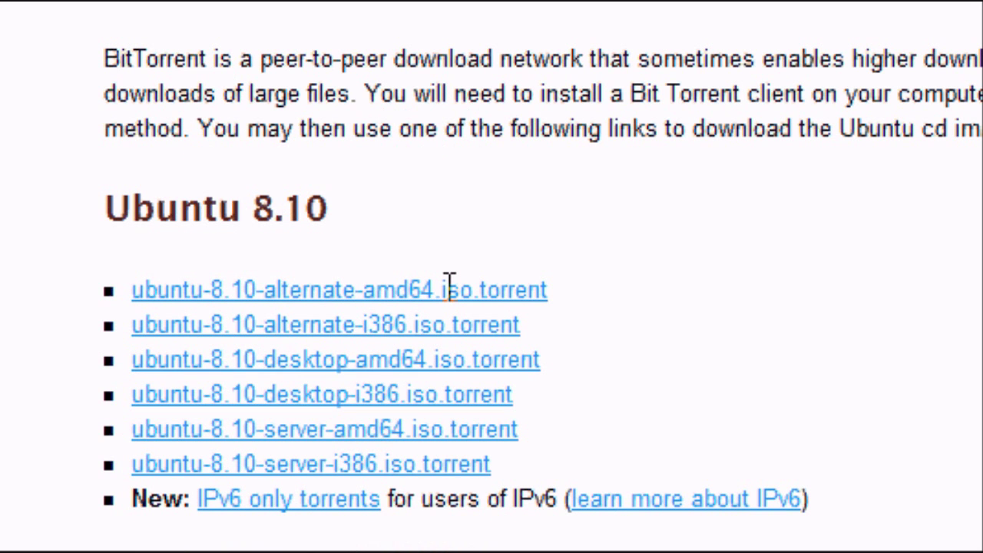
{"action": "left_click", "coordinate": [449, 289]}
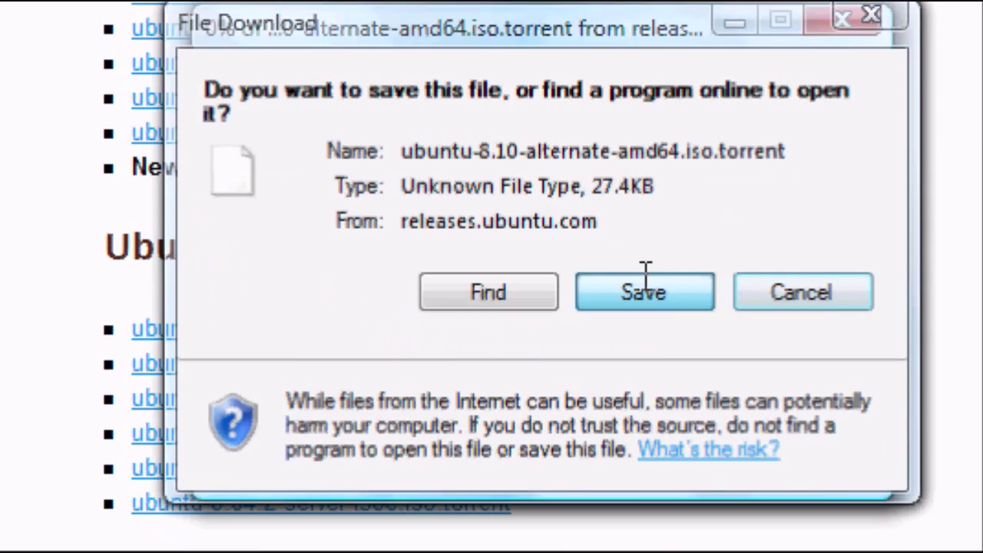
{"action": "left_click", "coordinate": [646, 278]}
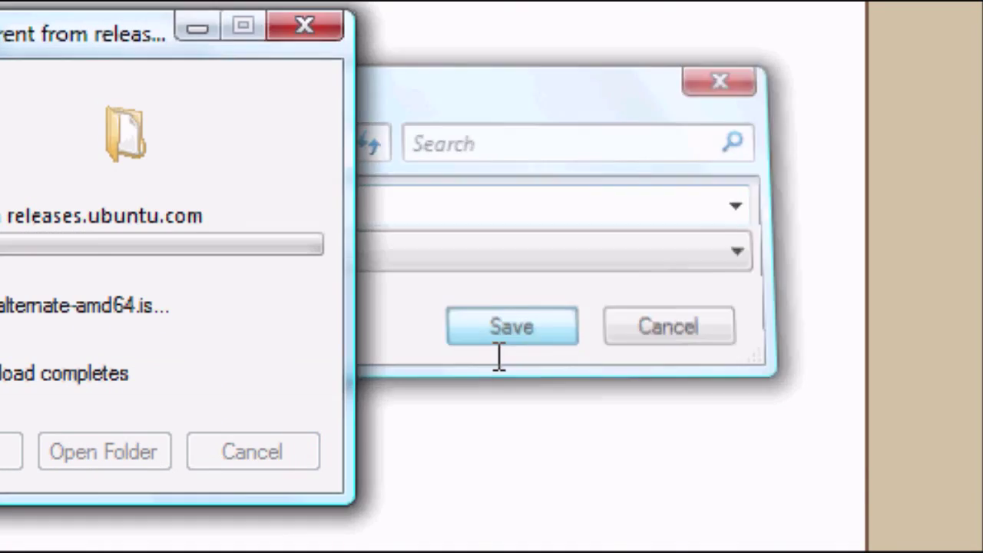
{"action": "left_click", "coordinate": [497, 338]}
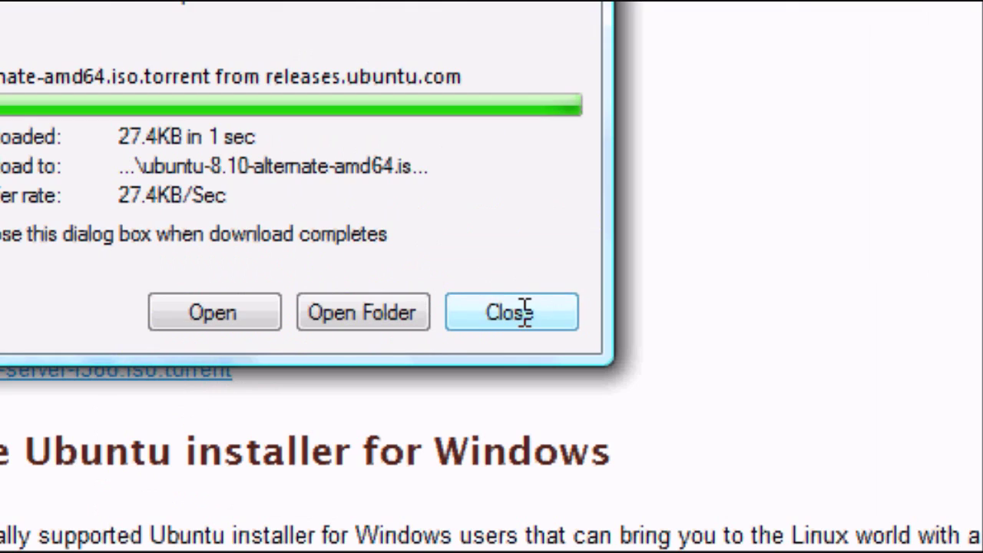
{"action": "left_click", "coordinate": [784, 451]}
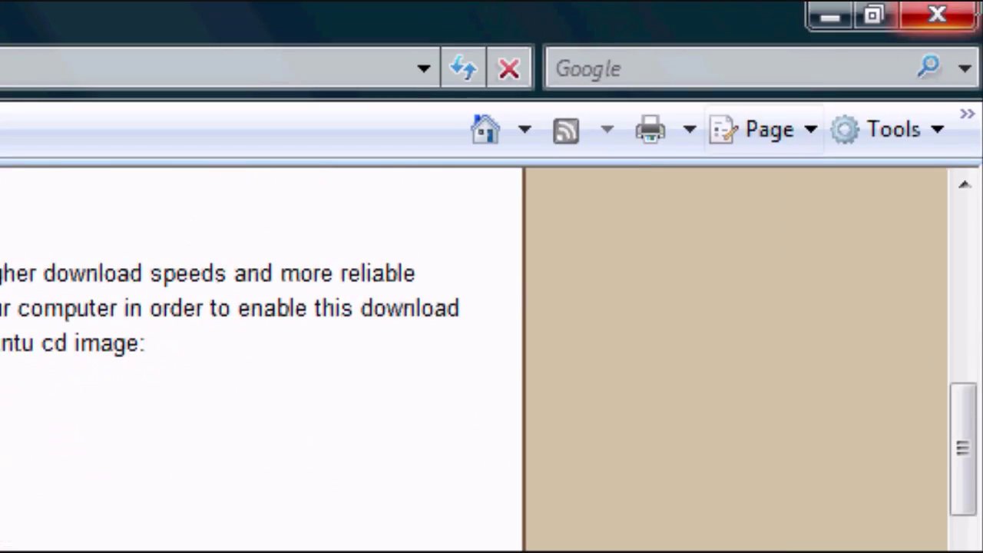
- Close the browser and open the downloaded Ubuntu torrent file on the desktop with µTorrent
{"action": "left_click", "coordinate": [939, 15]}
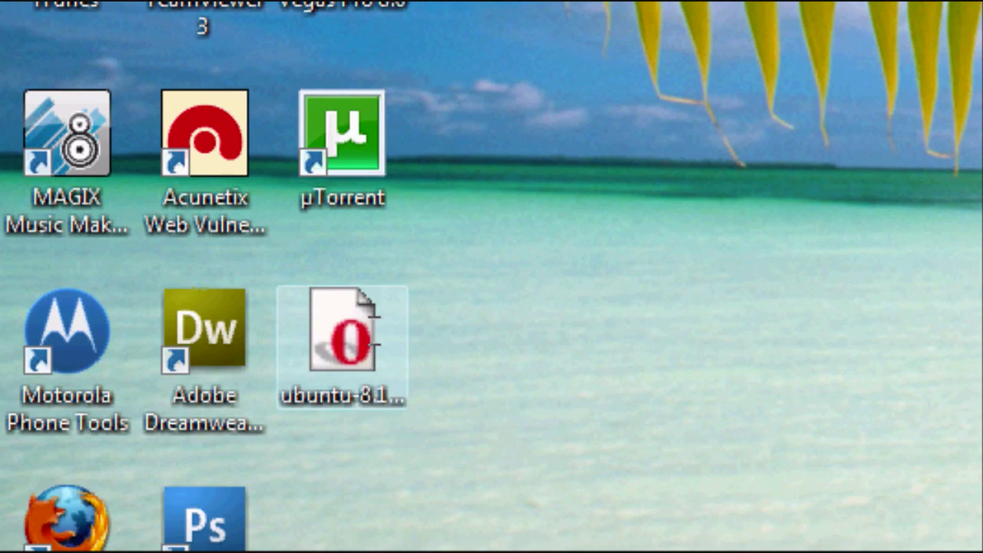
{"action": "right_click", "coordinate": [368, 331]}
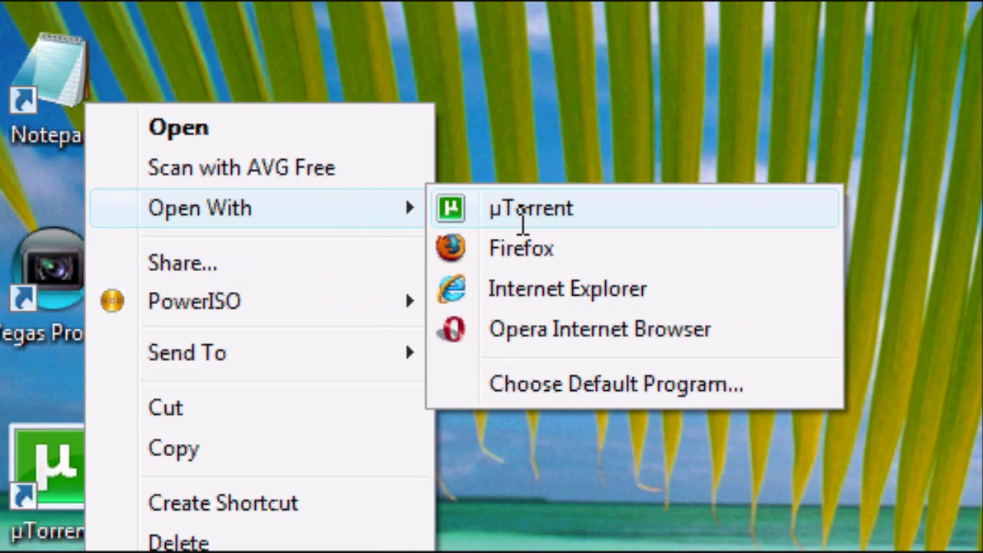
{"action": "left_click", "coordinate": [522, 209]}
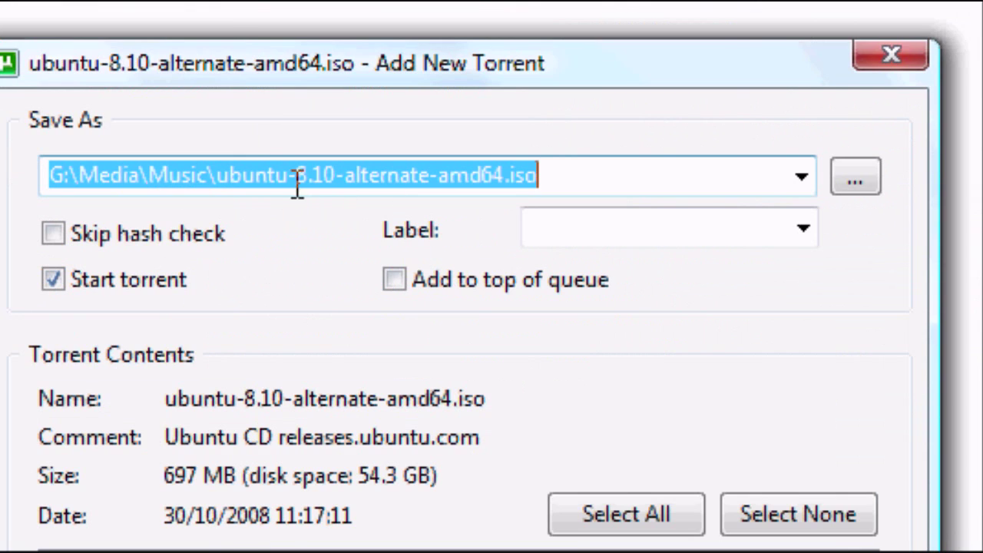
- Set the torrent's save location to the G:\Media\Music folder and keep ubuntu-8.10-alternate-amd64.iso selected for download
{"action": "left_click", "coordinate": [547, 177]}
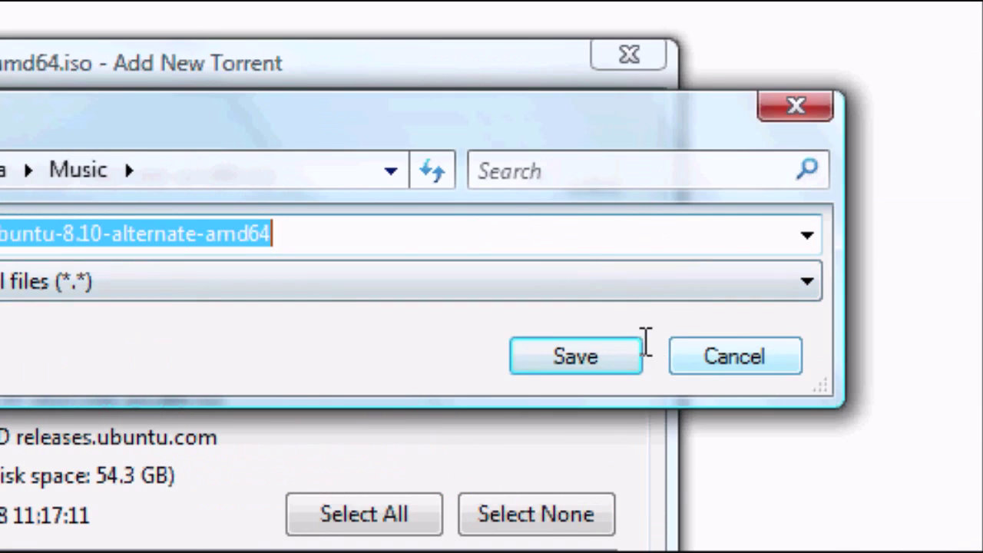
{"action": "left_click", "coordinate": [622, 355]}
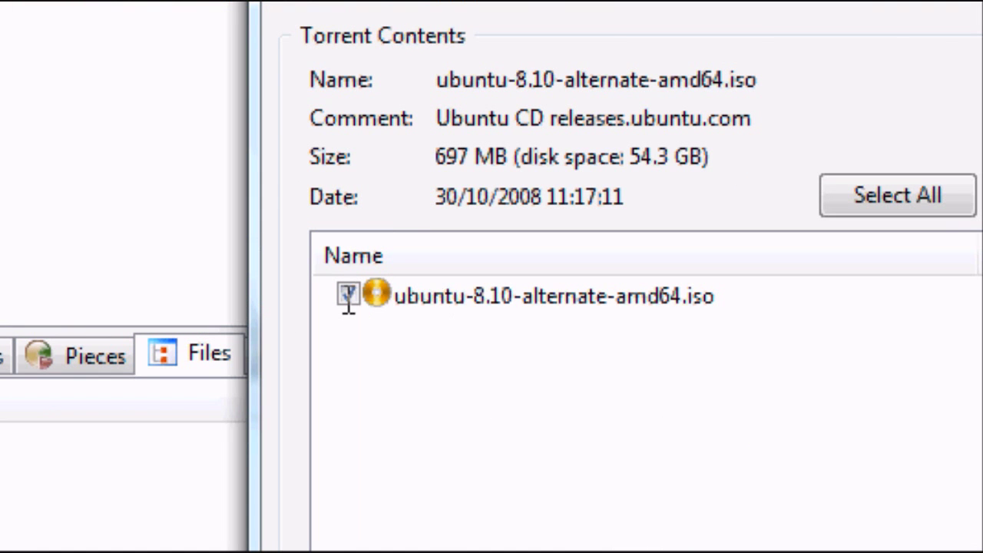
{"action": "left_click", "coordinate": [348, 296]}
{"action": "left_click", "coordinate": [348, 296]}
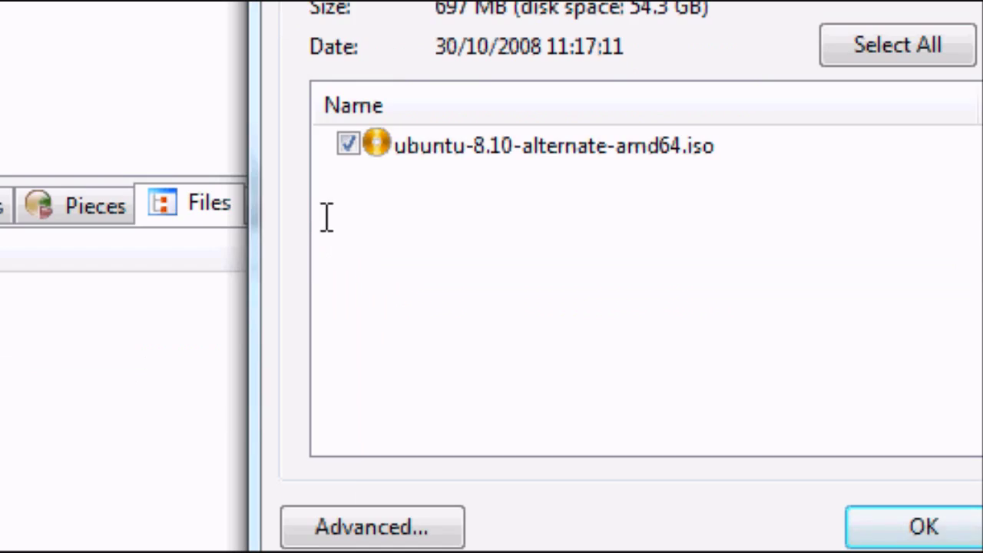